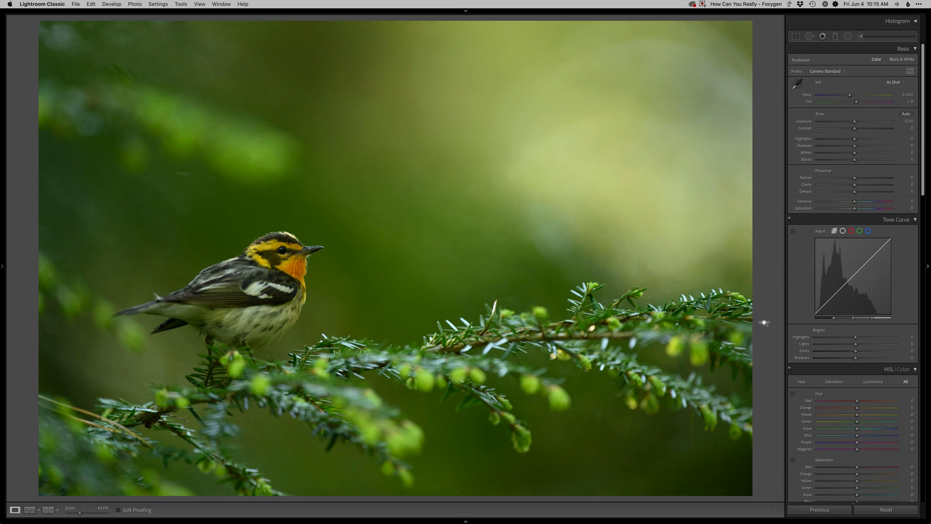
Step: Set the white balance to 6,500 temperature and +20 tint, exposure to +0.30, shadows to +70 and blacks to −10
{"action": "key", "text": "equal"}
{"action": "key", "text": "equal"}
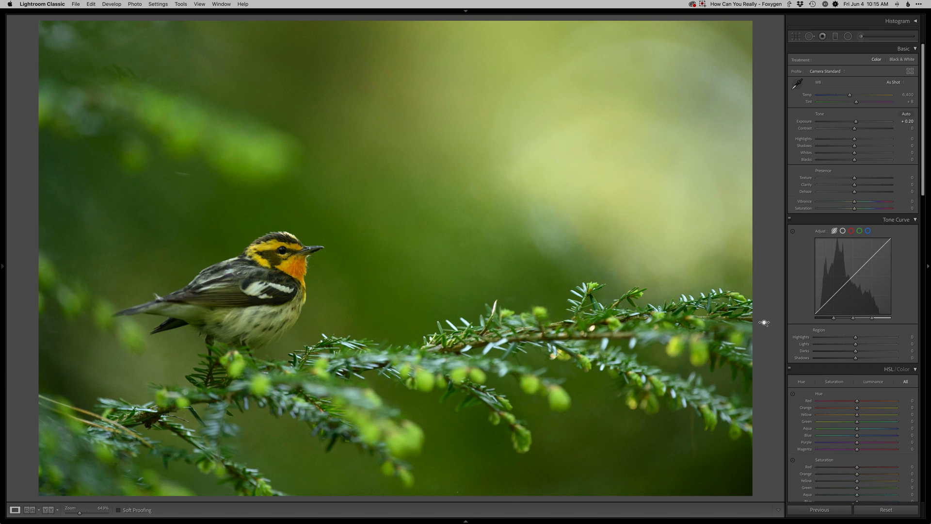
{"action": "key", "text": "equal"}
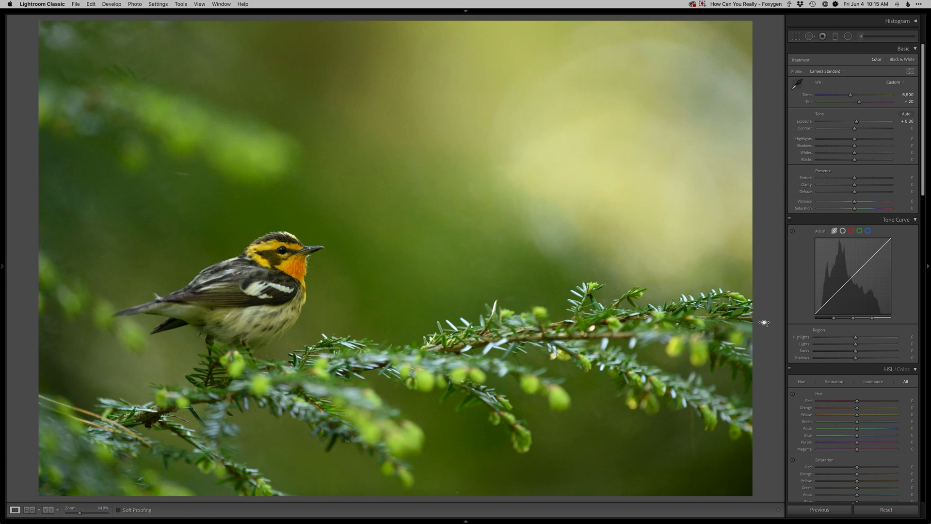
{"action": "key", "text": "equal"}
{"action": "key", "text": "minus"}
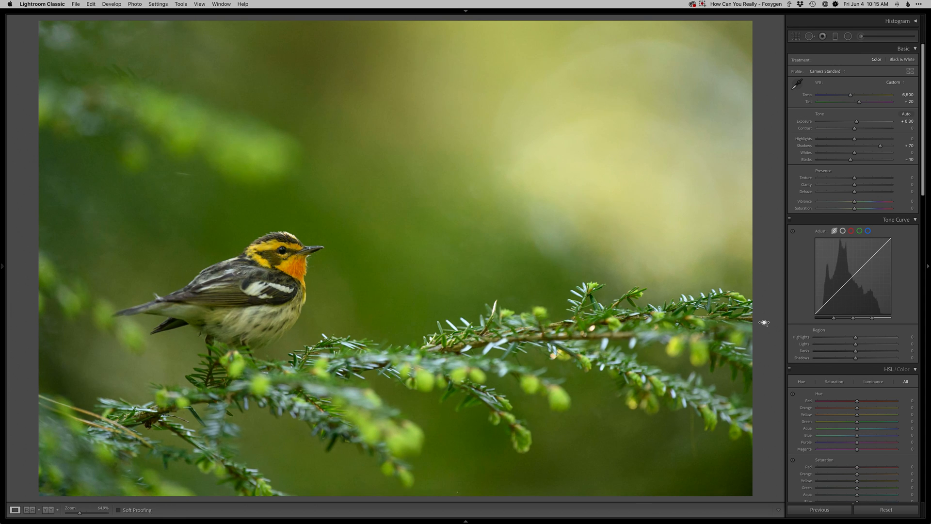
Step: Add a large radial filter around the bird and a diagonal graduated filter over the bright background with temperature 10 and exposure −0.14
{"action": "key", "text": "shift+m"}
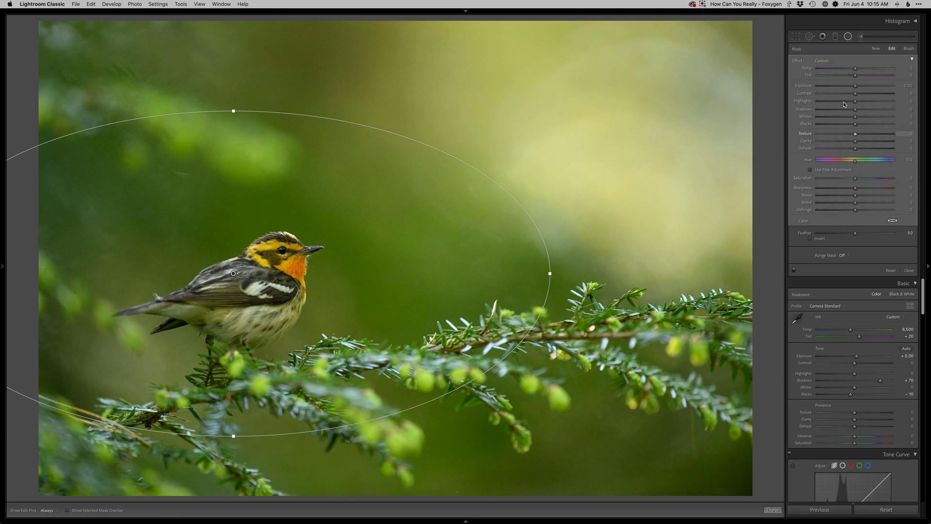
{"action": "left_click_drag", "start_coordinate": [856, 86], "coordinate": [838, 101]}
{"action": "key", "text": "m"}
{"action": "left_click_drag", "start_coordinate": [550, 179], "coordinate": [404, 299]}
{"action": "left_click_drag", "start_coordinate": [855, 88], "coordinate": [853, 89]}
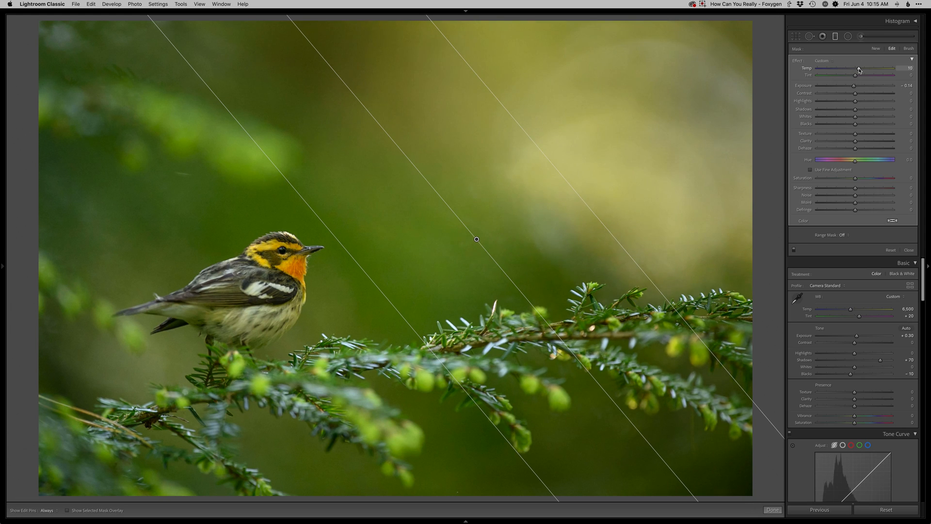
{"action": "key", "text": "m"}
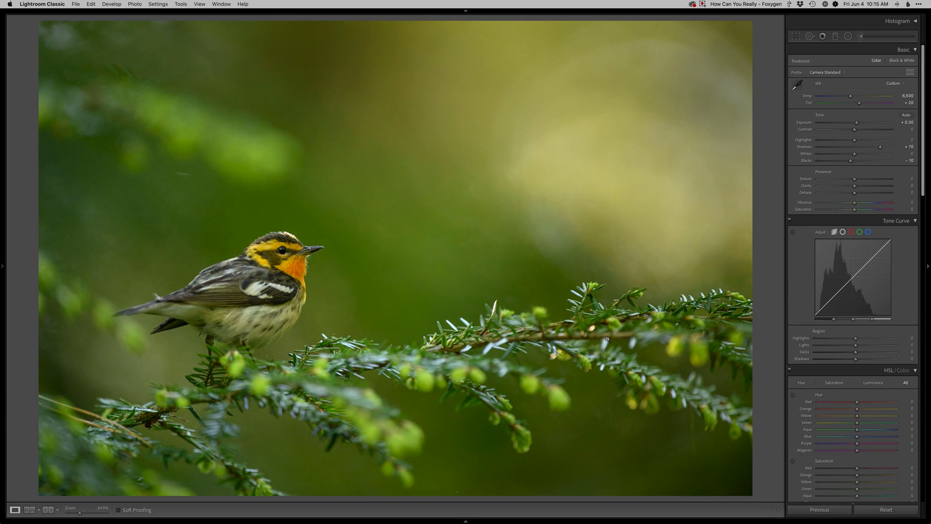
Step: Open the photo in Photoshop and add an empty Retouch layer for the Clone Stamp tool
{"action": "key", "text": "super+e"}
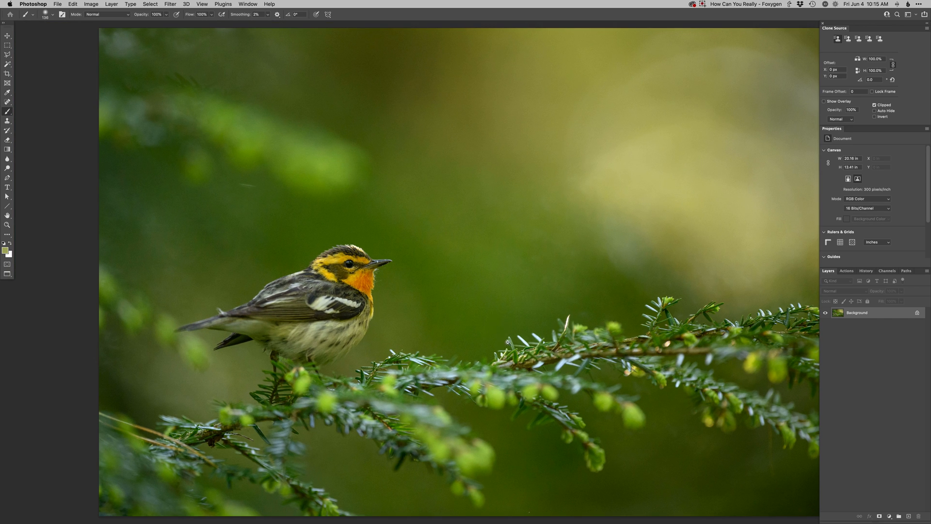
{"action": "left_click", "coordinate": [508, 337], "text": "alt"}
{"action": "left_click_drag", "start_coordinate": [507, 337], "coordinate": [493, 331]}
{"action": "key", "text": "F2"}
{"action": "key", "text": "s"}
Step: Clone out the small specks below the blurred upper branch and in the dark background under the far end of the main branch
{"action": "left_click_drag", "start_coordinate": [298, 223], "coordinate": [292, 224]}
{"action": "left_click", "coordinate": [293, 221], "text": "alt"}
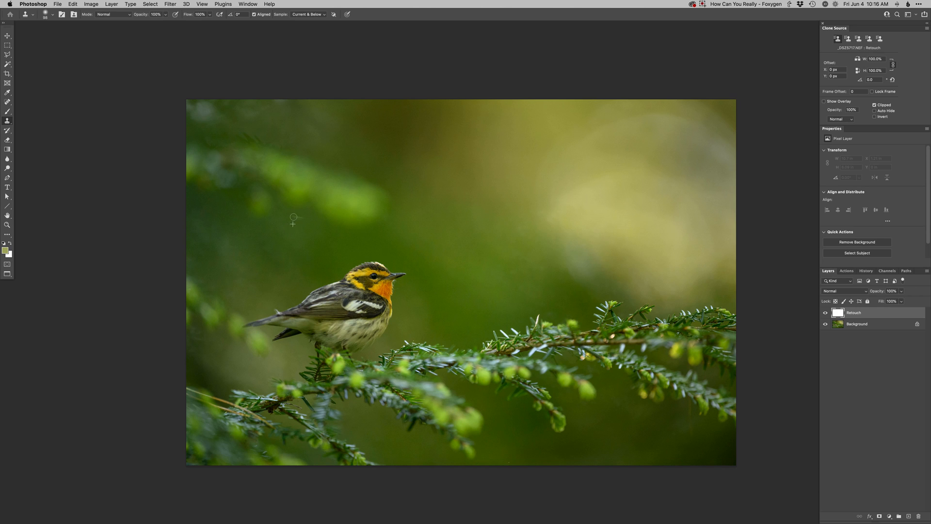
{"action": "left_click", "coordinate": [293, 214]}
{"action": "left_click", "coordinate": [687, 414]}
{"action": "left_click", "coordinate": [686, 427]}
{"action": "left_click", "coordinate": [689, 404], "text": "alt"}
{"action": "left_click", "coordinate": [684, 410]}
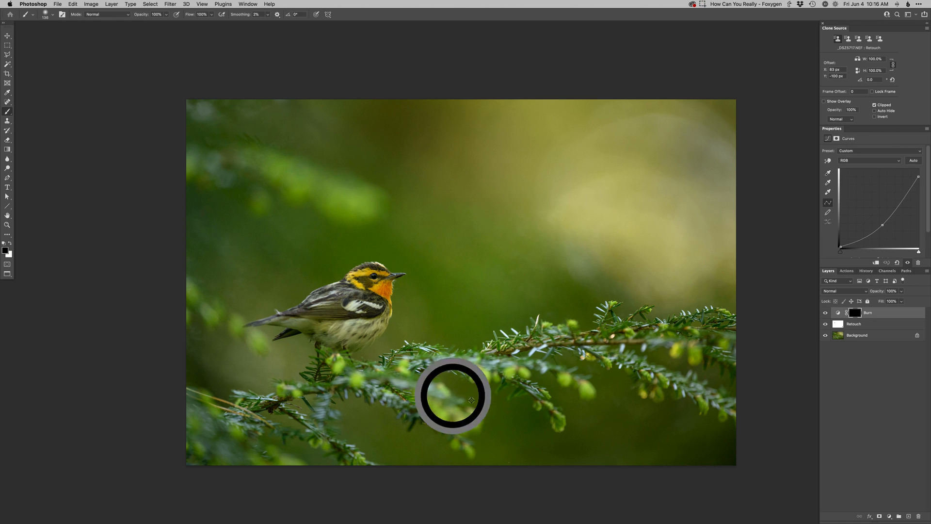
Step: Add a Burn curves layer and paint its mask to darken the lower branches and outer background, easing it back around the lower-left foliage
{"action": "left_click_drag", "start_coordinate": [470, 386], "coordinate": [540, 392]}
{"action": "mouse_move", "coordinate": [444, 406]}
{"action": "left_mouse_down"}
{"action": "mouse_move", "coordinate": [266, 462]}
{"action": "mouse_move", "coordinate": [202, 464]}
{"action": "left_mouse_up"}
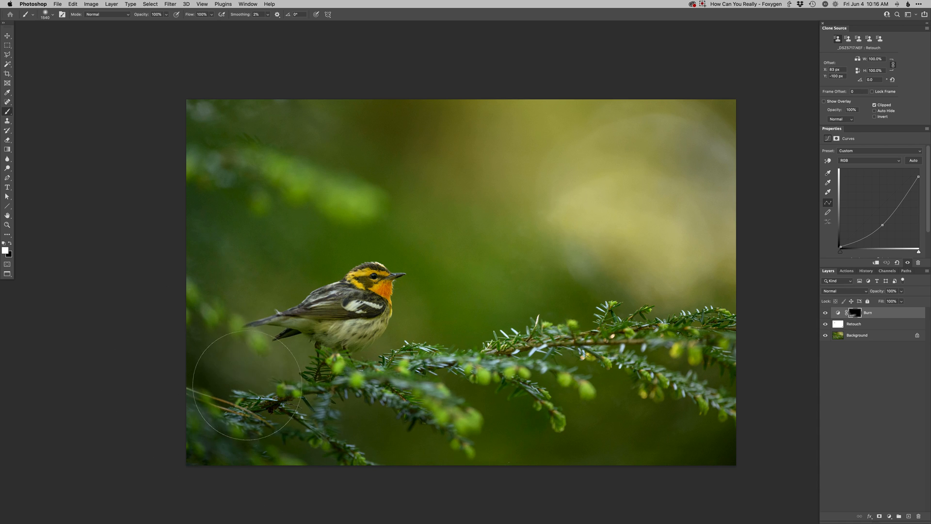
{"action": "left_click_drag", "start_coordinate": [333, 198], "coordinate": [216, 207]}
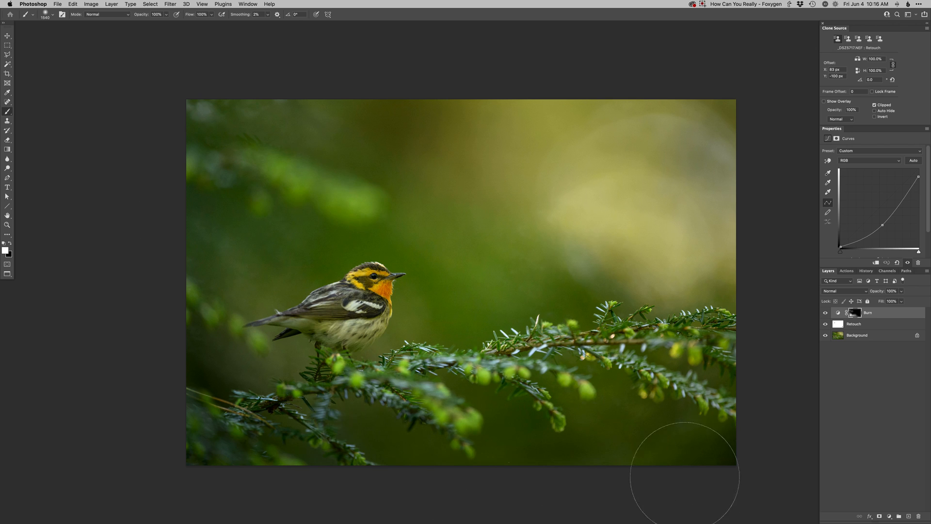
{"action": "key", "text": "x"}
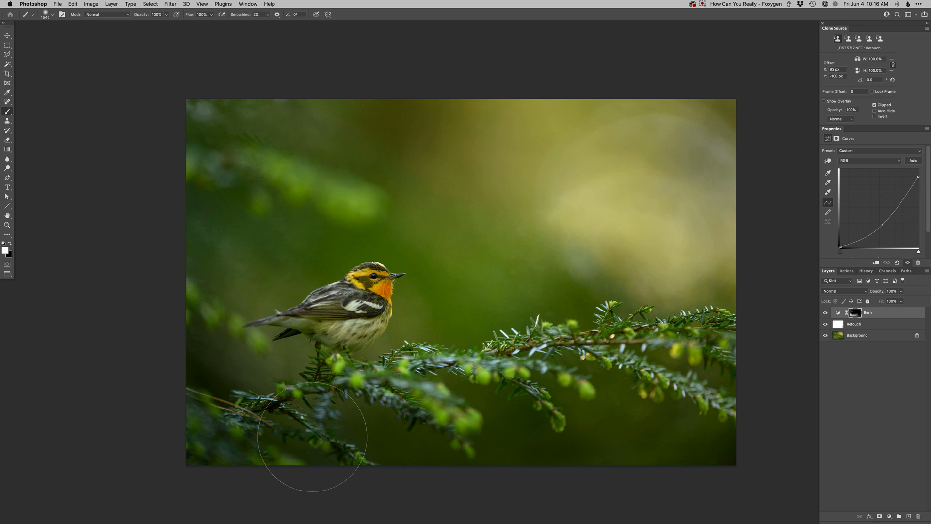
{"action": "mouse_move", "coordinate": [266, 390]}
{"action": "left_mouse_down"}
{"action": "mouse_move", "coordinate": [226, 392]}
{"action": "mouse_move", "coordinate": [242, 371]}
{"action": "left_mouse_up"}
{"action": "key", "text": "x"}
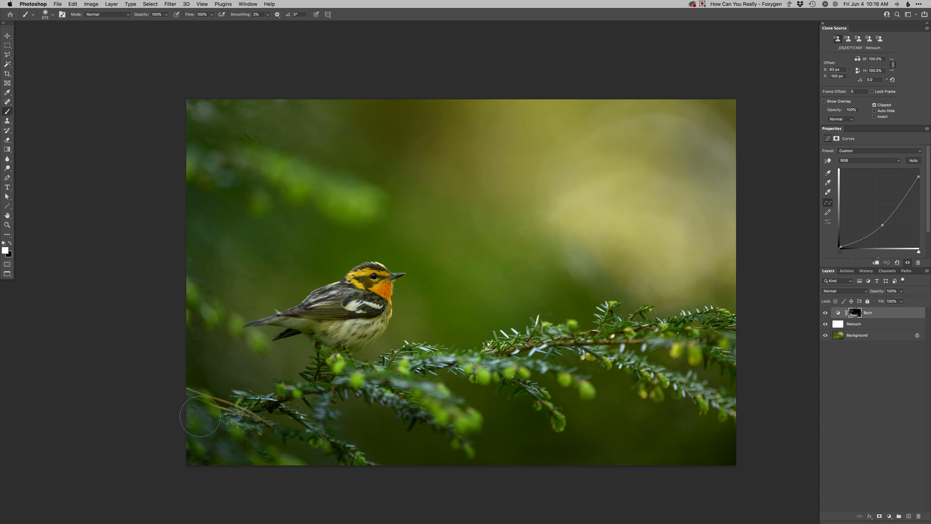
Step: Add a Dodge curves layer and paint its mask over the bright background glow and the bird's head to lighten them
{"action": "key", "text": "F3"}
{"action": "left_click_drag", "start_coordinate": [614, 228], "coordinate": [642, 229]}
{"action": "mouse_move", "coordinate": [613, 155]}
{"action": "left_mouse_down"}
{"action": "mouse_move", "coordinate": [623, 124]}
{"action": "mouse_move", "coordinate": [592, 117]}
{"action": "mouse_move", "coordinate": [535, 140]}
{"action": "mouse_move", "coordinate": [511, 215]}
{"action": "mouse_move", "coordinate": [566, 276]}
{"action": "mouse_move", "coordinate": [679, 284]}
{"action": "mouse_move", "coordinate": [667, 136]}
{"action": "mouse_move", "coordinate": [642, 125]}
{"action": "mouse_move", "coordinate": [562, 118]}
{"action": "mouse_move", "coordinate": [521, 133]}
{"action": "mouse_move", "coordinate": [503, 152]}
{"action": "mouse_move", "coordinate": [483, 227]}
{"action": "mouse_move", "coordinate": [663, 125]}
{"action": "left_mouse_up"}
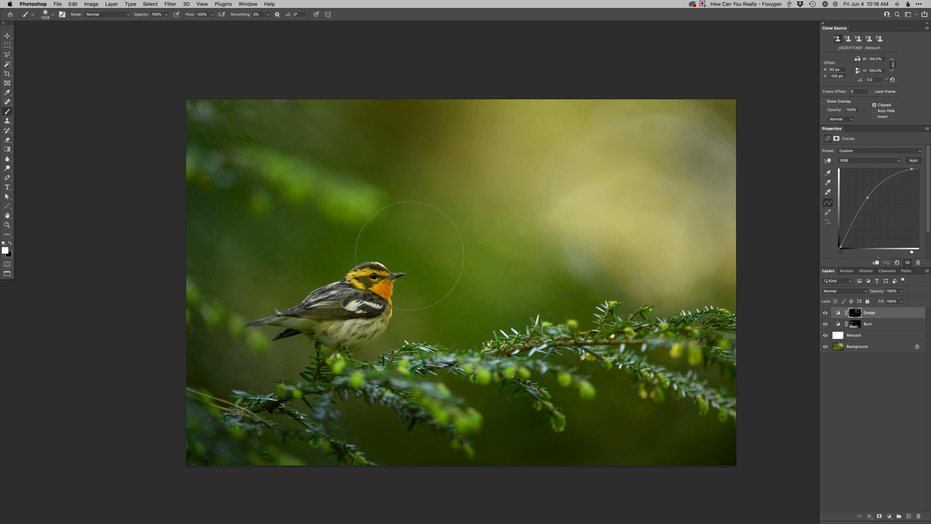
{"action": "mouse_move", "coordinate": [372, 287]}
{"action": "left_mouse_down"}
{"action": "mouse_move", "coordinate": [384, 288]}
{"action": "mouse_move", "coordinate": [380, 278]}
{"action": "mouse_move", "coordinate": [354, 284]}
{"action": "mouse_move", "coordinate": [391, 262]}
{"action": "mouse_move", "coordinate": [372, 278]}
{"action": "left_mouse_up"}
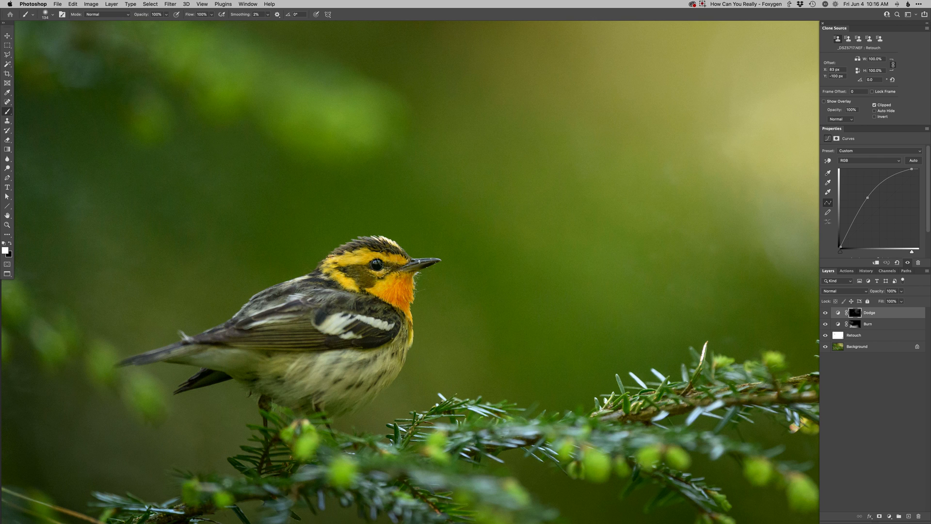
Step: Add a second Dodge curves layer and brighten the bird's eye with a very small brush
{"action": "key", "text": "F2"}
{"action": "left_click", "coordinate": [374, 263], "text": "super"}
{"action": "left_click", "coordinate": [375, 263], "text": "super"}
{"action": "left_click", "coordinate": [375, 263], "text": "super"}
{"action": "mouse_move", "coordinate": [382, 266]}
{"action": "left_mouse_down"}
{"action": "mouse_move", "coordinate": [349, 266]}
{"action": "mouse_move", "coordinate": [381, 260]}
{"action": "left_mouse_up"}
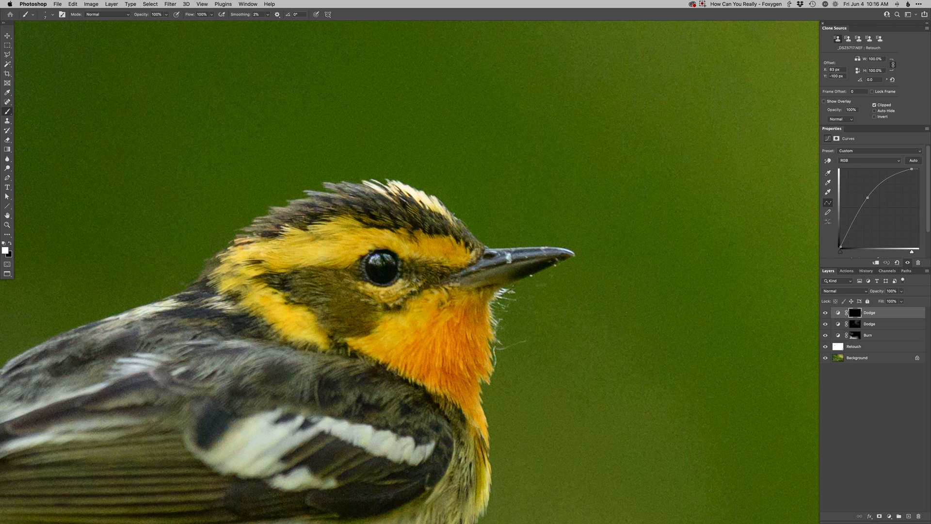
Step: Add a Curves layer with the black point moved slightly inward, invert its mask and paint the added contrast onto the bird
{"action": "key", "text": "super+0"}
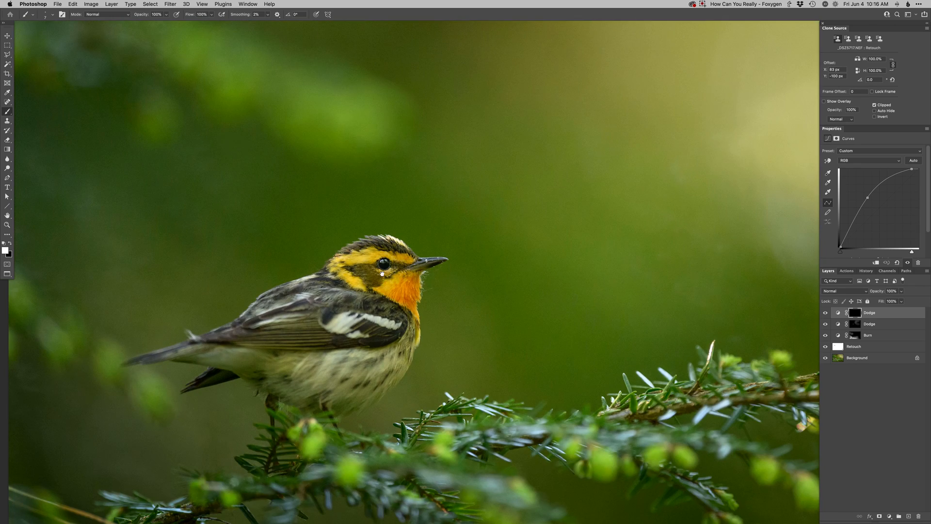
{"action": "key", "text": "super+minus"}
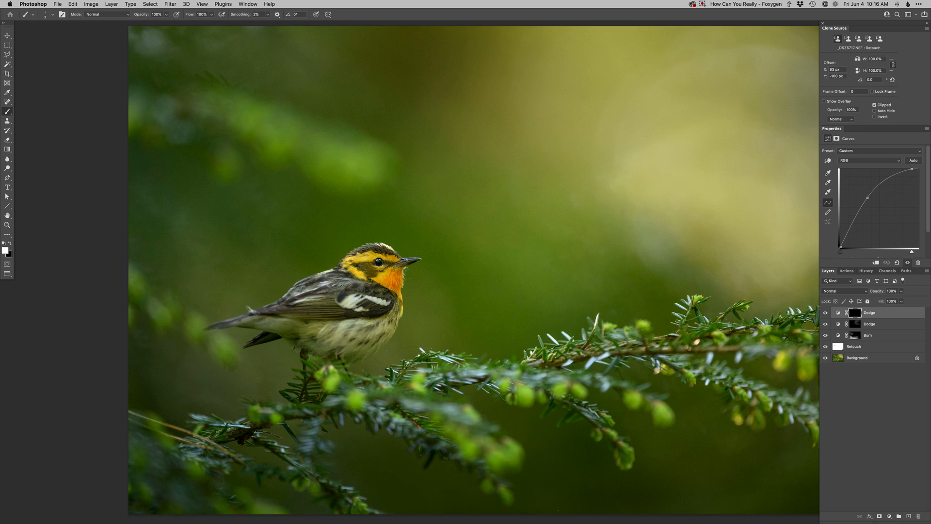
{"action": "key", "text": "super+m"}
{"action": "left_click_drag", "start_coordinate": [841, 251], "coordinate": [844, 251]}
{"action": "key", "text": "super+i"}
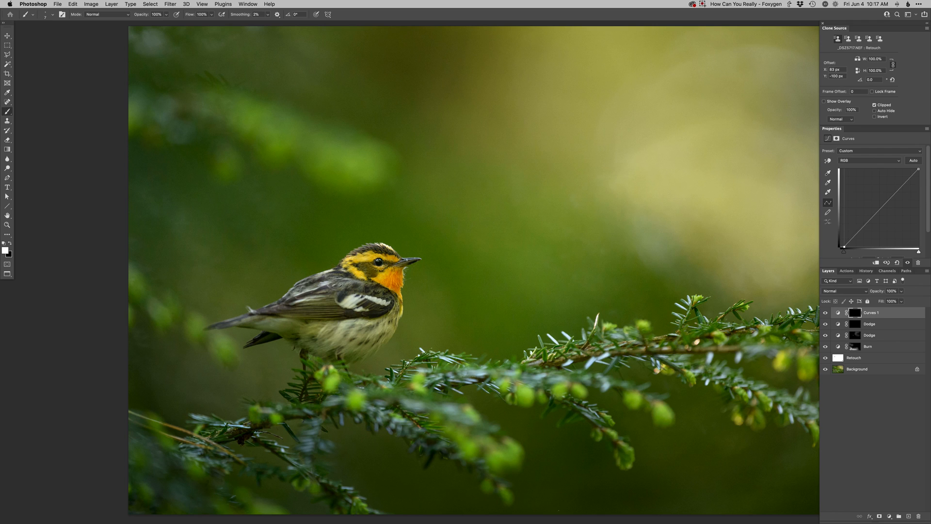
{"action": "left_click_drag", "start_coordinate": [428, 240], "coordinate": [435, 245], "text": "ctrl+alt"}
{"action": "mouse_move", "coordinate": [353, 272]}
{"action": "left_mouse_down"}
{"action": "mouse_move", "coordinate": [368, 286]}
{"action": "mouse_move", "coordinate": [253, 323]}
{"action": "left_mouse_up"}
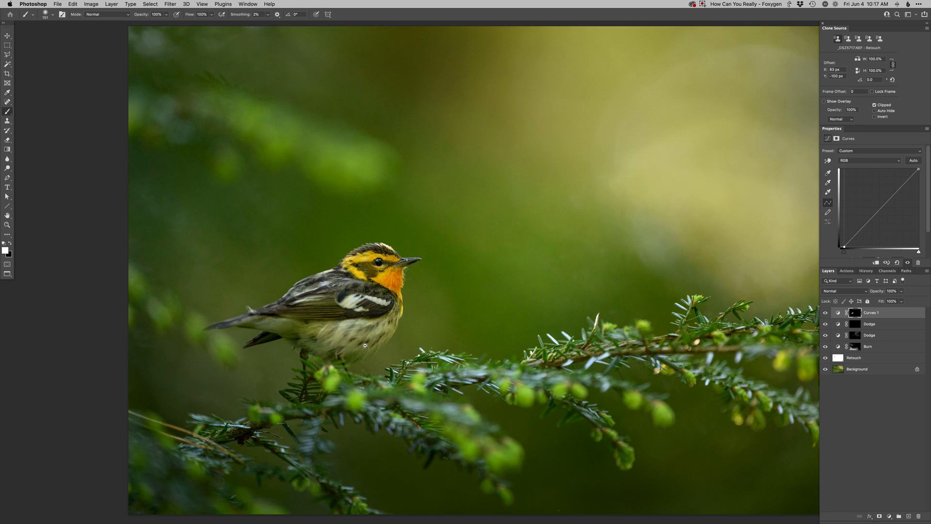
Step: Add another Curves adjustment layer and pull its blue curve down in the highlights to warm the image
{"action": "key", "text": "super+0"}
{"action": "key", "text": "super+shift+m"}
{"action": "key", "text": "Return"}
{"action": "left_click", "coordinate": [898, 191]}
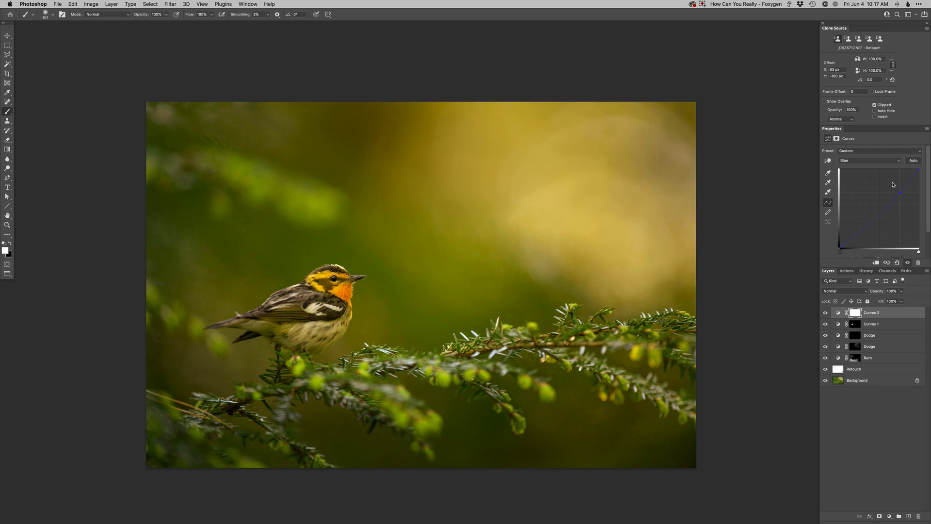
Step: Paint the warm tone through the layer mask into the bright upper background and raise the red curve slightly
{"action": "mouse_move", "coordinate": [636, 214]}
{"action": "left_mouse_down", "text": "ctrl+alt"}
{"action": "mouse_move", "coordinate": [665, 213]}
{"action": "mouse_move", "coordinate": [646, 226]}
{"action": "left_mouse_up", "text": "ctrl+alt"}
{"action": "left_click_drag", "start_coordinate": [657, 133], "coordinate": [659, 99]}
{"action": "key", "text": "alt+3"}
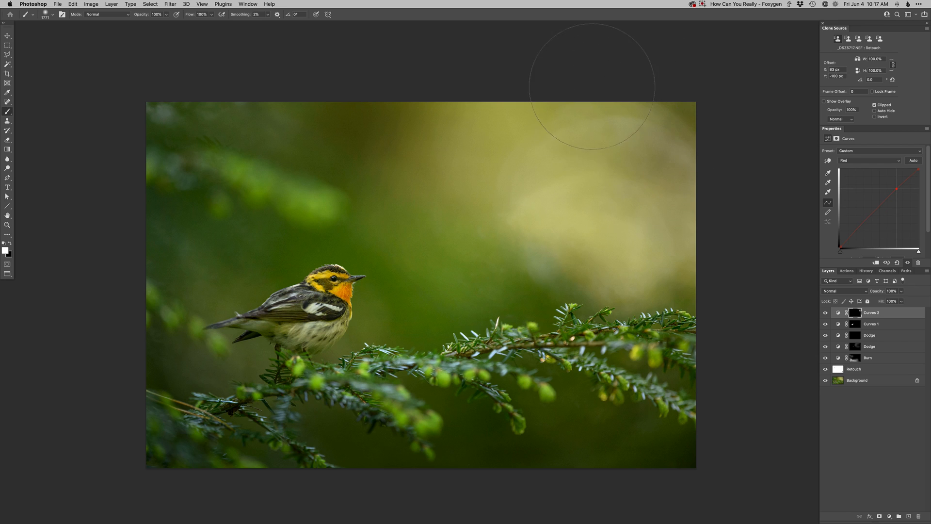
{"action": "mouse_move", "coordinate": [631, 129]}
{"action": "left_mouse_down"}
{"action": "mouse_move", "coordinate": [467, 114]}
{"action": "mouse_move", "coordinate": [658, 317]}
{"action": "mouse_move", "coordinate": [606, 323]}
{"action": "left_mouse_up"}
{"action": "left_click", "coordinate": [572, 332], "text": "alt"}
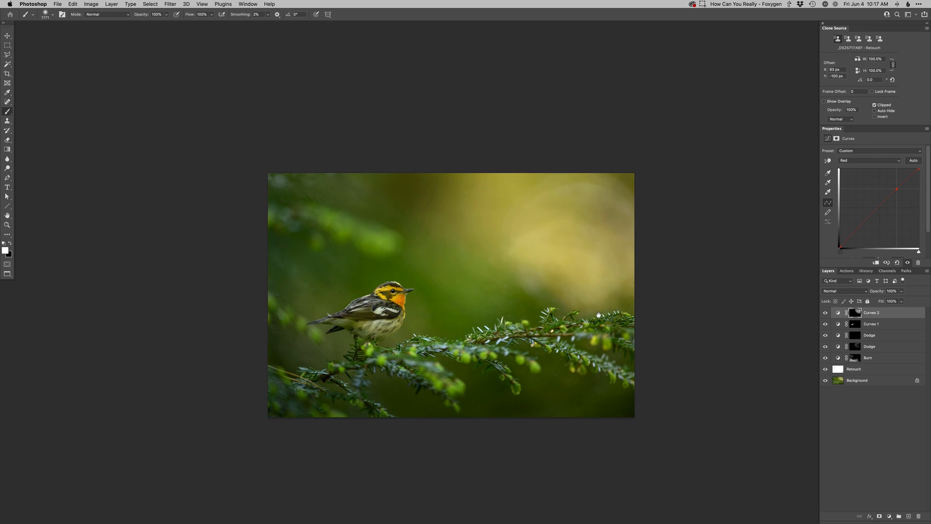
Step: Add a new Burn curves layer and paint its mask over the blurred branch above the bird to darken it
{"action": "key", "text": "F2"}
{"action": "left_click", "coordinate": [392, 243], "text": "super"}
{"action": "left_click", "coordinate": [392, 243], "text": "super"}
{"action": "mouse_move", "coordinate": [411, 252]}
{"action": "left_mouse_down"}
{"action": "mouse_move", "coordinate": [379, 238]}
{"action": "mouse_move", "coordinate": [403, 253]}
{"action": "mouse_move", "coordinate": [400, 240]}
{"action": "mouse_move", "coordinate": [394, 247]}
{"action": "mouse_move", "coordinate": [368, 239]}
{"action": "mouse_move", "coordinate": [421, 241]}
{"action": "mouse_move", "coordinate": [358, 225]}
{"action": "mouse_move", "coordinate": [381, 250]}
{"action": "mouse_move", "coordinate": [409, 235]}
{"action": "mouse_move", "coordinate": [300, 206]}
{"action": "mouse_move", "coordinate": [320, 209]}
{"action": "mouse_move", "coordinate": [323, 220]}
{"action": "mouse_move", "coordinate": [289, 194]}
{"action": "left_mouse_up"}
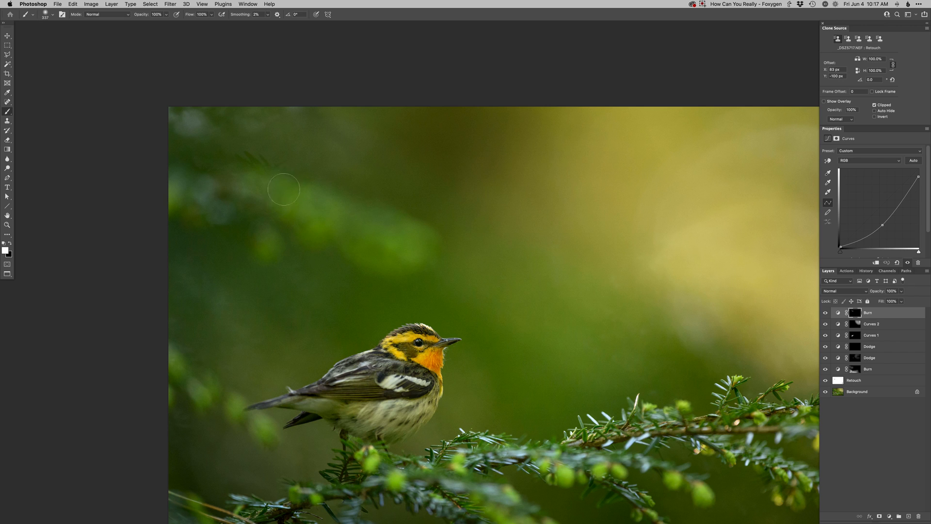
{"action": "left_click_drag", "start_coordinate": [267, 245], "coordinate": [263, 247]}
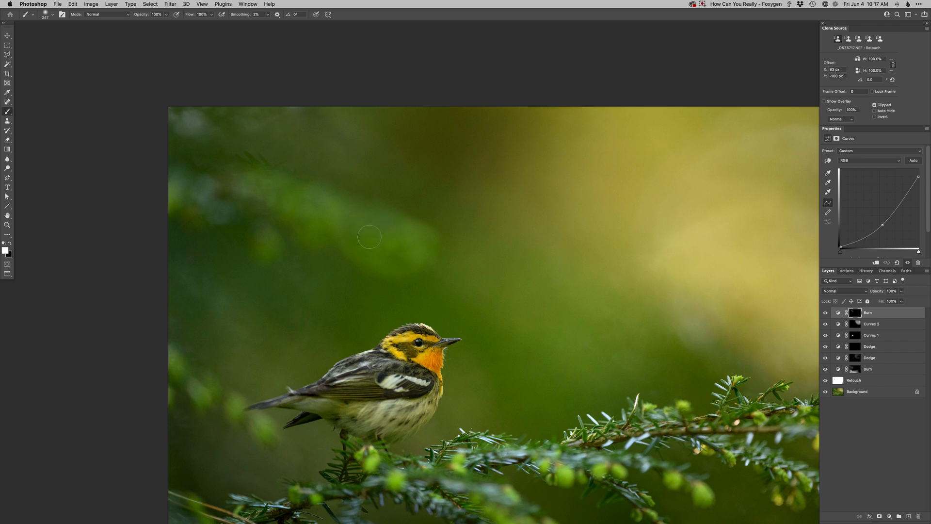
Step: Add a Hue/Saturation layer with Yellows saturation at −28, invert its mask and paint it over the blurred branch above the bird
{"action": "key", "text": "super+u"}
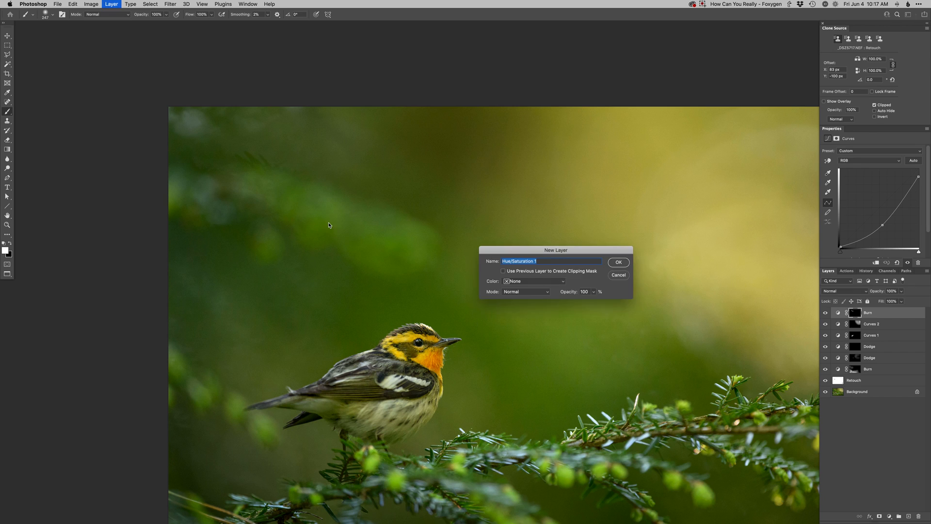
{"action": "key", "text": "Return"}
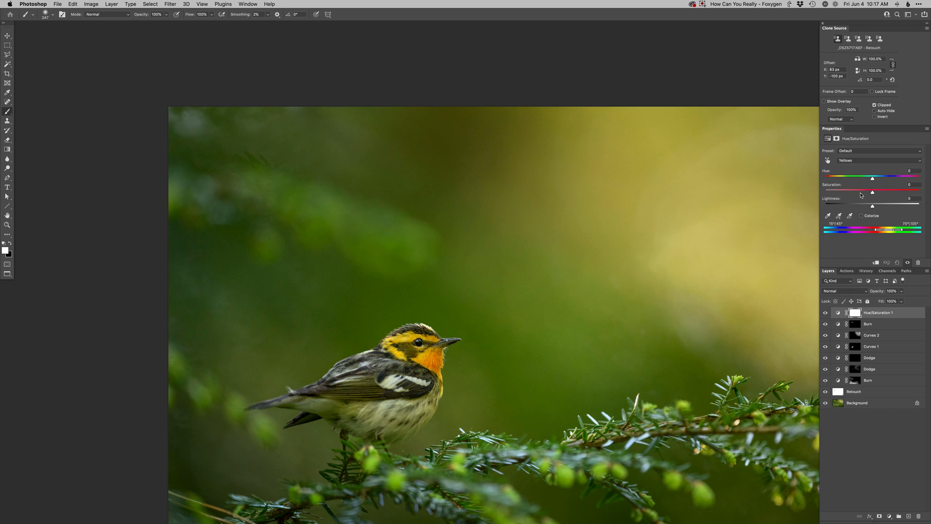
{"action": "left_click_drag", "start_coordinate": [860, 193], "coordinate": [857, 195]}
{"action": "key", "text": "super+i"}
{"action": "key", "text": "super+minus"}
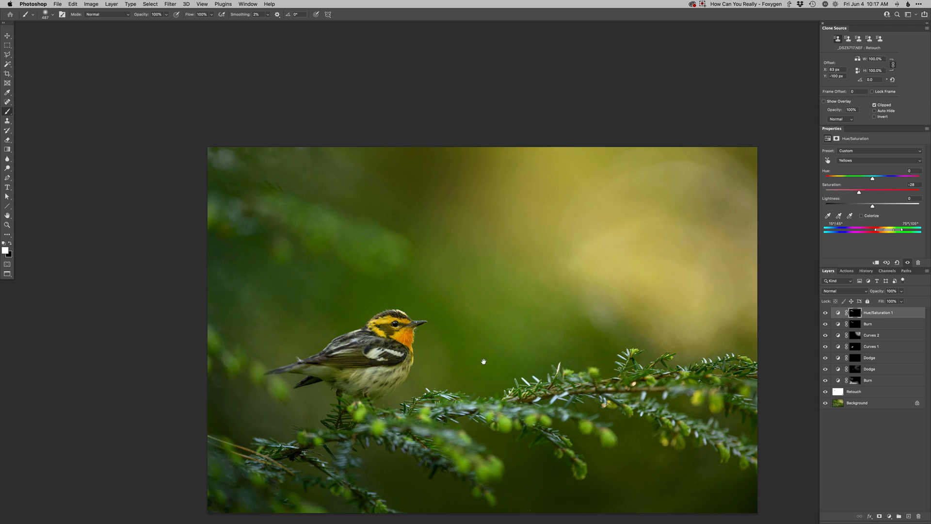
Step: Compare the photo before and after editing by toggling the visibility of the layers above the Background
{"action": "key", "text": "super+minus"}
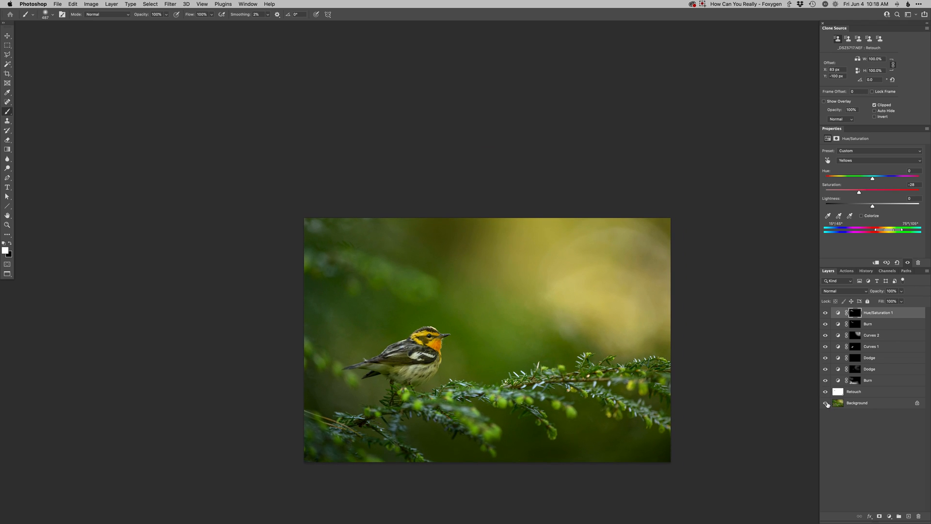
{"action": "left_click_drag", "start_coordinate": [825, 314], "coordinate": [825, 325]}
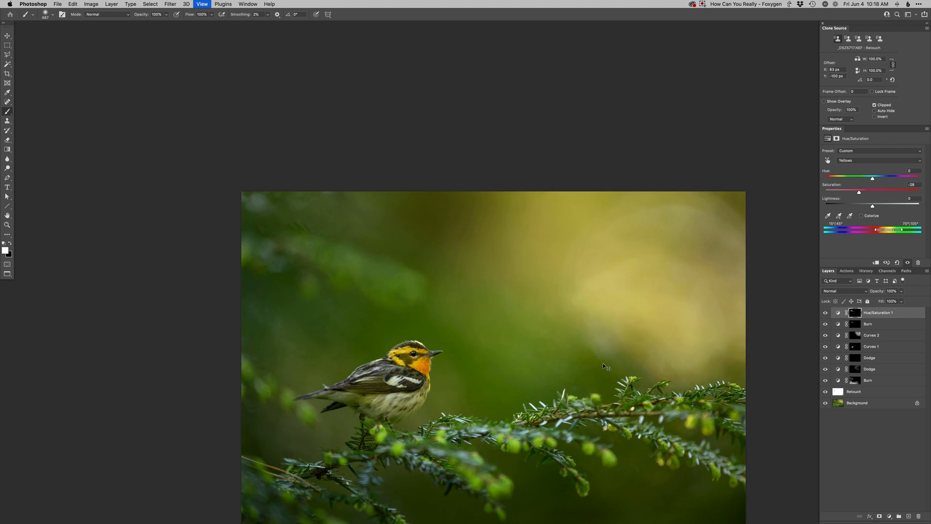
{"action": "key", "text": "super+plus"}
{"action": "key", "text": "super+plus"}
{"action": "left_click_drag", "start_coordinate": [671, 369], "coordinate": [652, 366]}
{"action": "key", "text": "super+0"}
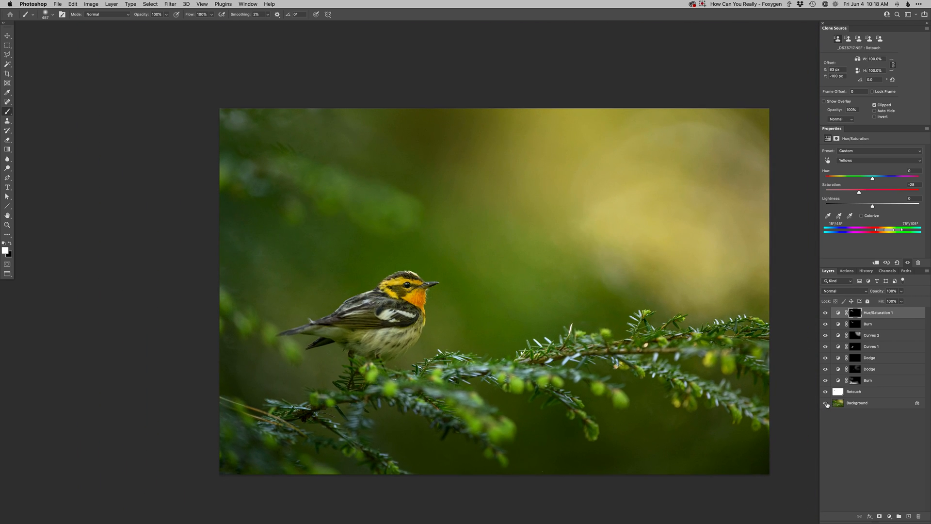
{"action": "left_click", "coordinate": [826, 405], "text": "alt"}
{"action": "left_click", "coordinate": [826, 405], "text": "alt"}
{"action": "left_click", "coordinate": [826, 404], "text": "alt"}
{"action": "left_click", "coordinate": [826, 405], "text": "alt"}
{"action": "left_click", "coordinate": [826, 404], "text": "alt"}
{"action": "left_click", "coordinate": [826, 405], "text": "alt"}
Step: Look over the workshops and online training page in Safari and return to Photoshop
{"action": "key", "text": "super+Tab"}
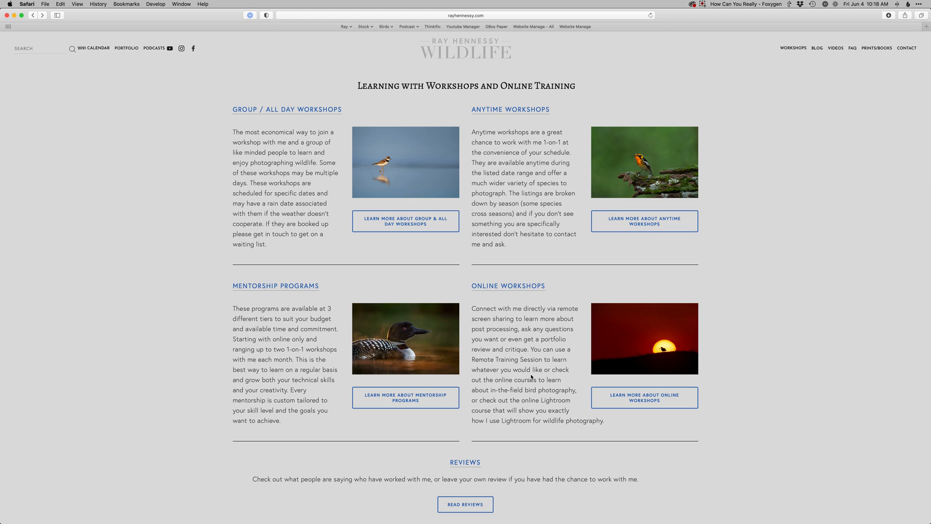
{"action": "mouse_move", "coordinate": [793, 48]}
{"action": "key", "text": "super"}
{"action": "key", "text": "super+Tab"}
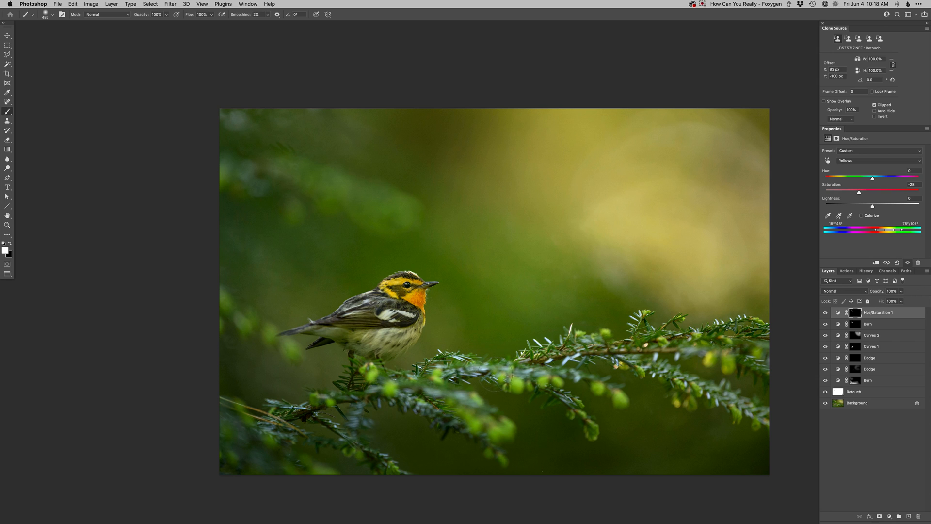
Step: Save and close the edited photo and switch back to Lightroom Classic
{"action": "key", "text": "shift+super+a"}
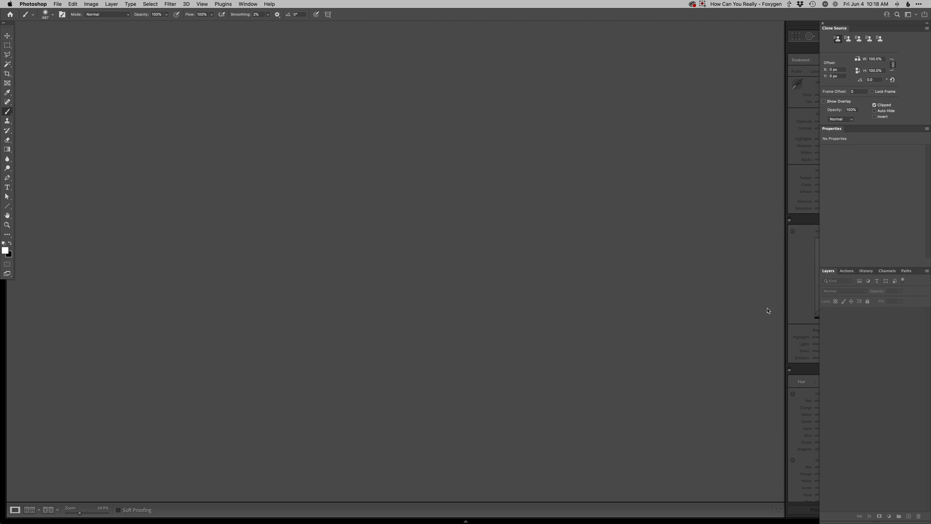
{"action": "key", "text": "super+Tab"}
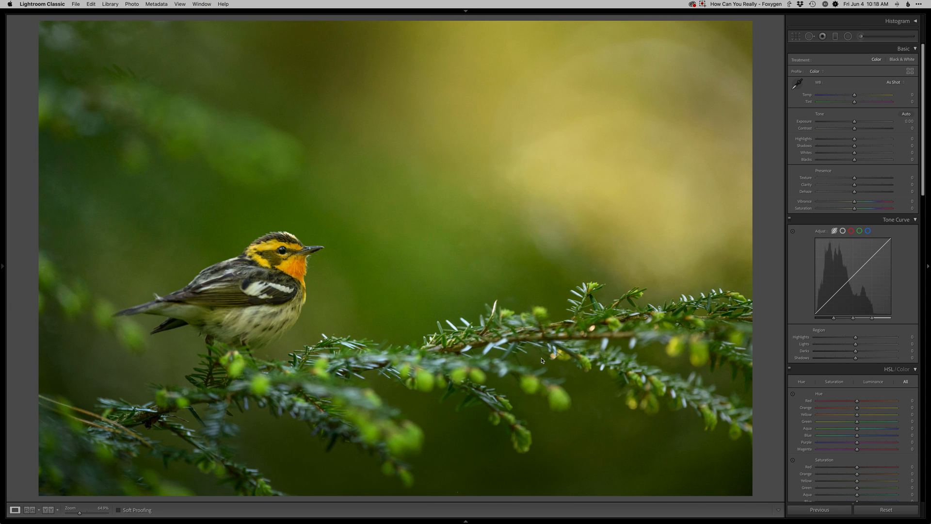
Step: Compare the original and edited photos side by side in Survey view with the side panels hidden
{"action": "key", "text": "g"}
{"action": "key", "text": "n"}
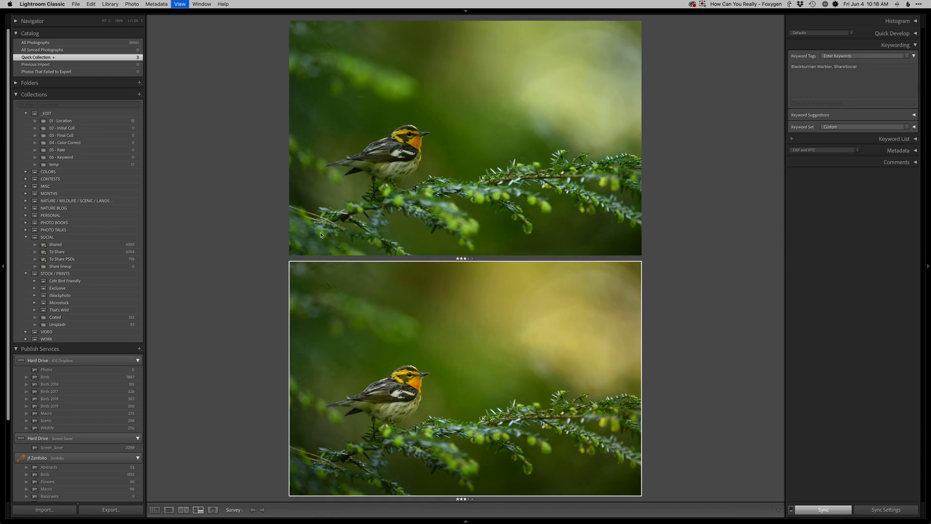
{"action": "key", "text": "shift+Tab"}
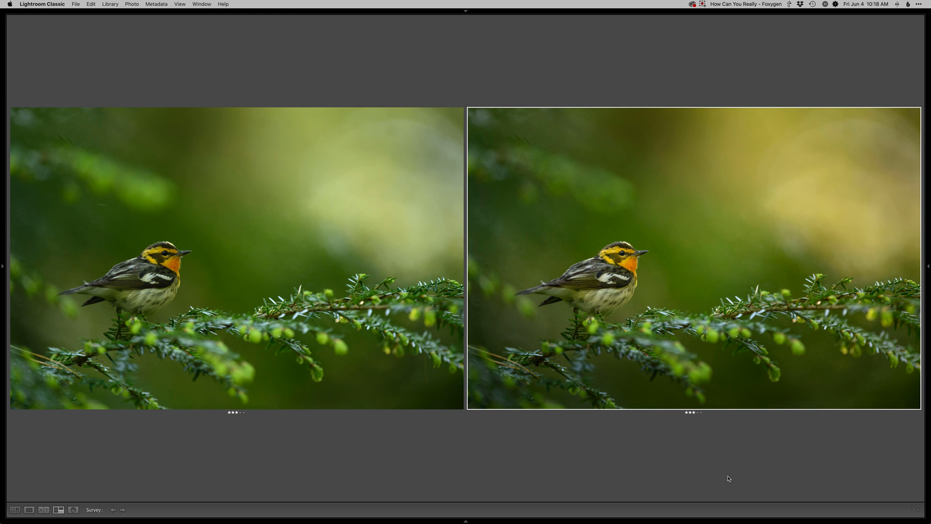
Step: View the original and the edited photo one after the other in Loupe view and show the edited one full screen
{"action": "key", "text": "e"}
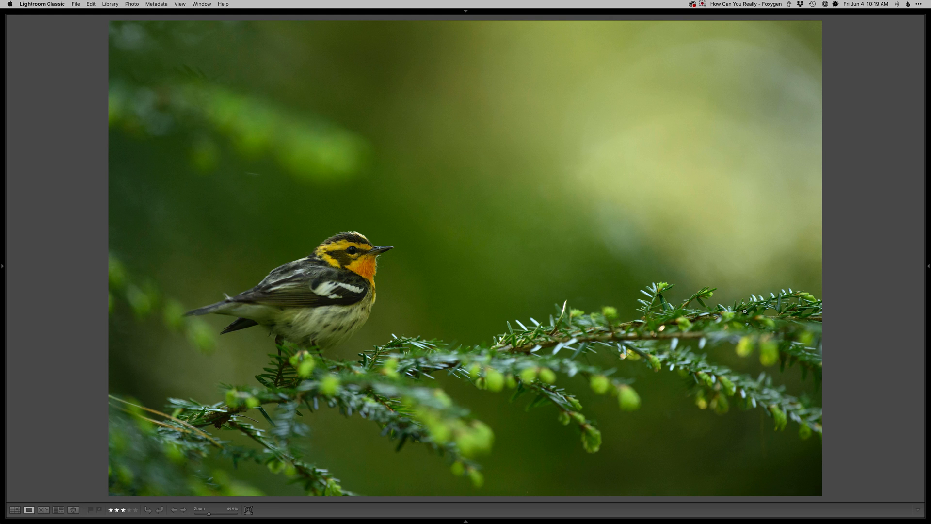
{"action": "key", "text": "Right"}
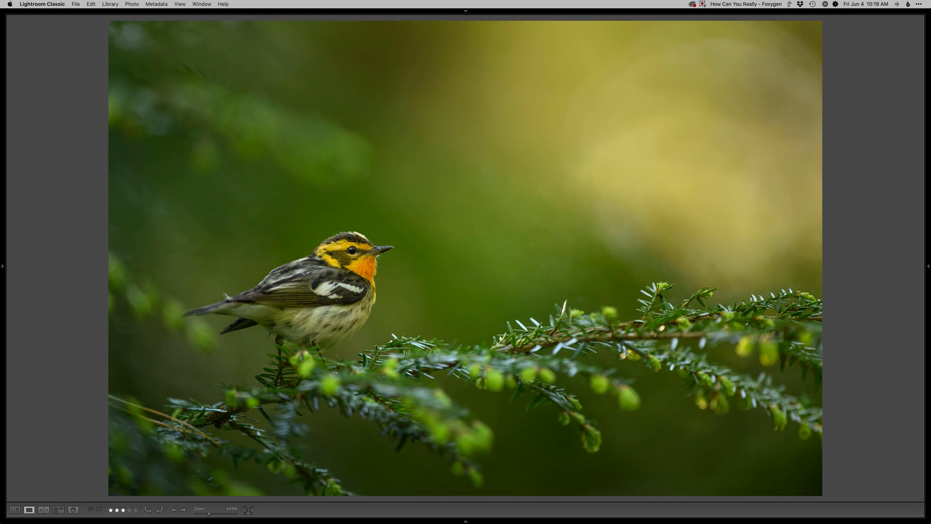
{"action": "key", "text": "d"}
{"action": "key", "text": "f"}
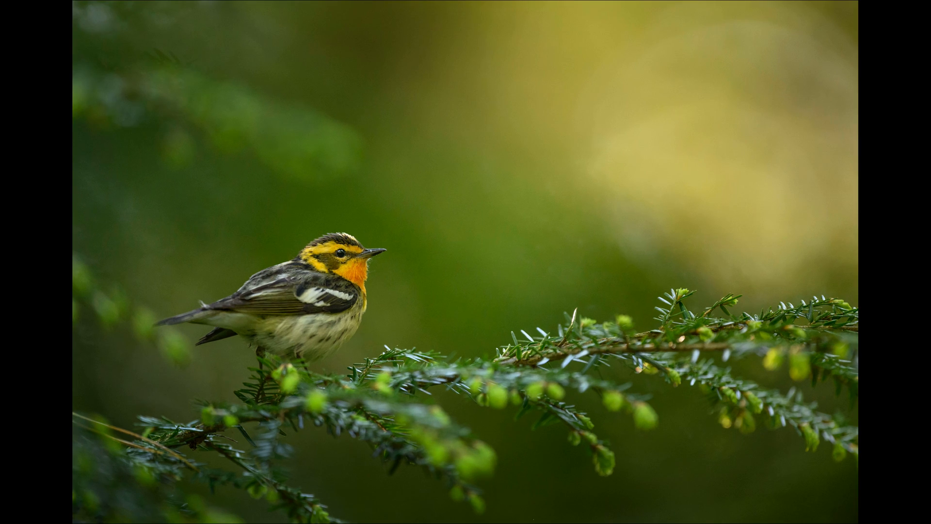